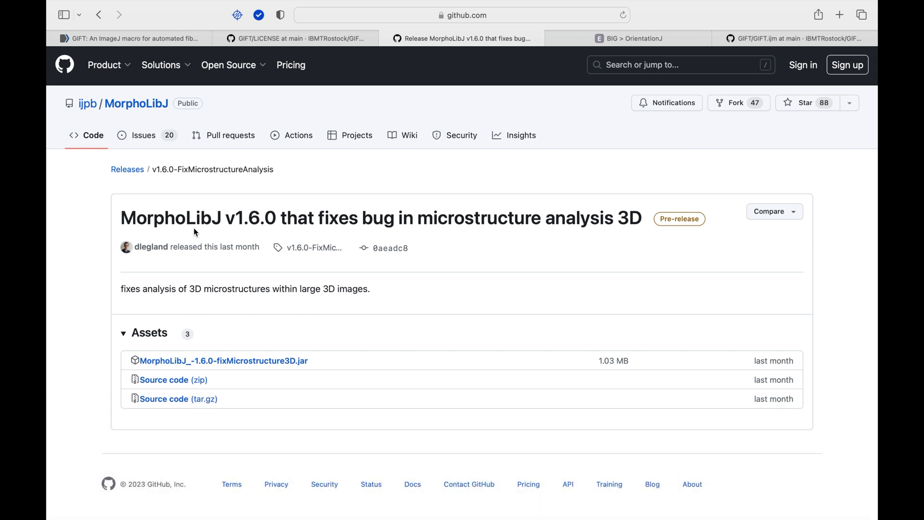
- Download the MorphoLibJ_-1.6.0-fixMicrostructure3D.jar asset from GitHub, then go to the OrientationJ page
right_click(234, 364)
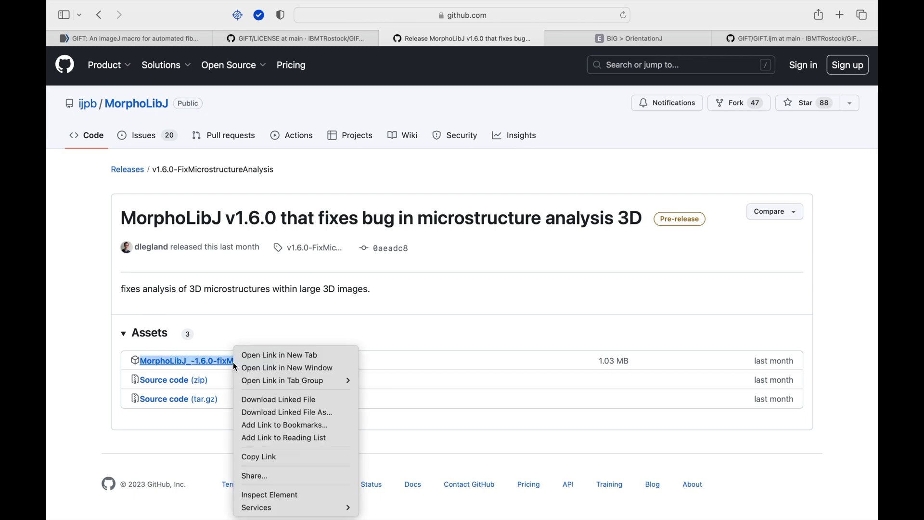
click(275, 399)
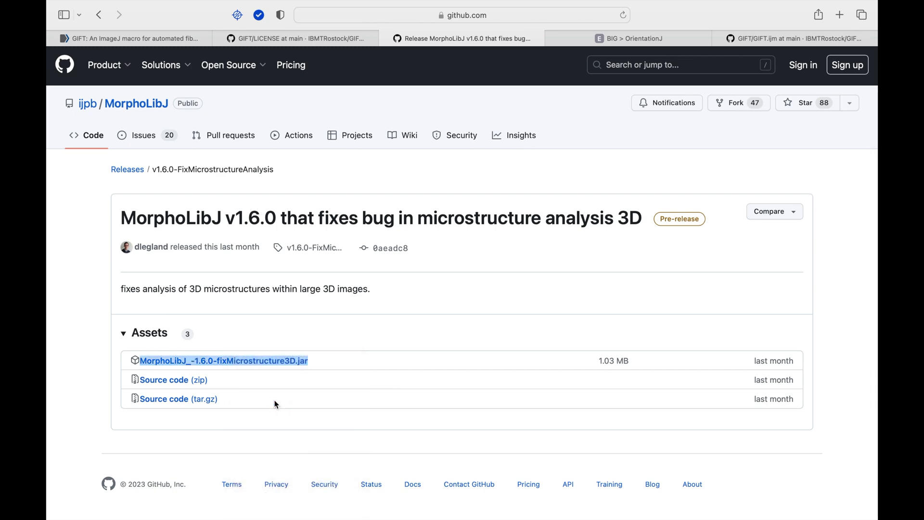
key(ctrl+Tab)
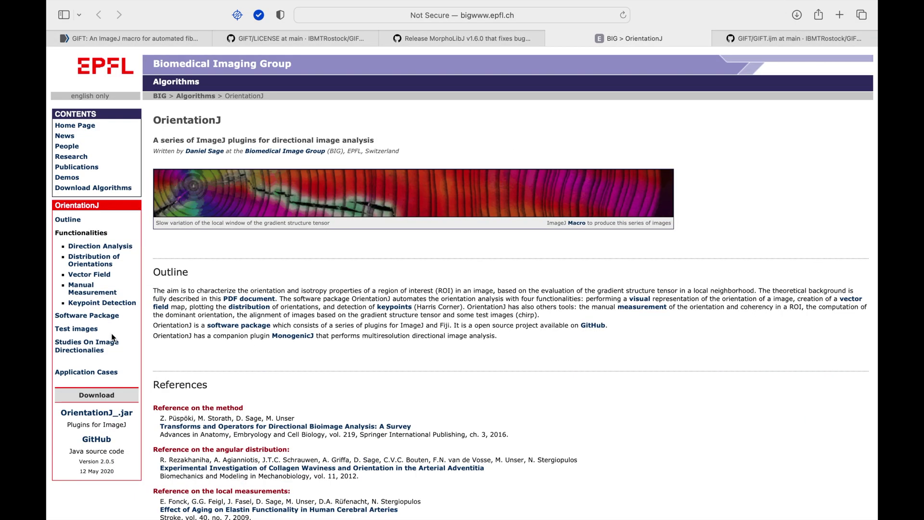
- Download the OrientationJ_.jar plugin from the EPFL BIG page
right_click(96, 416)
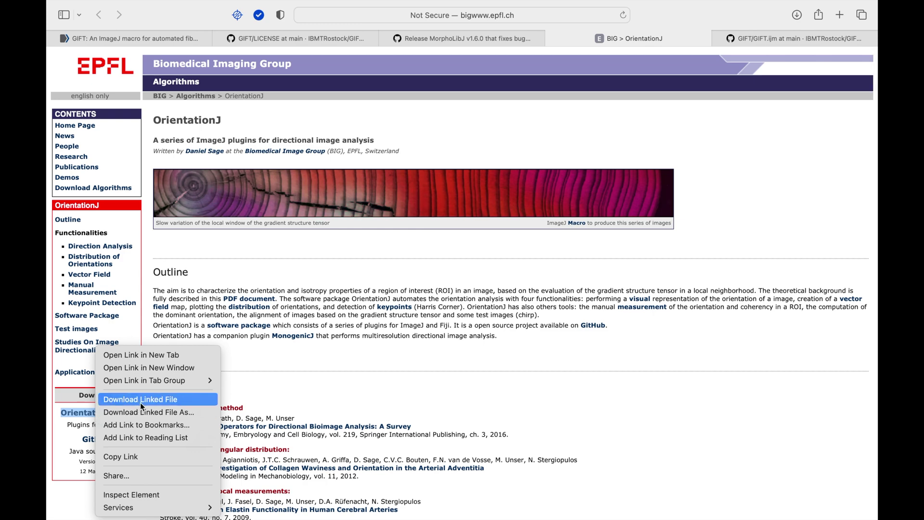
click(182, 402)
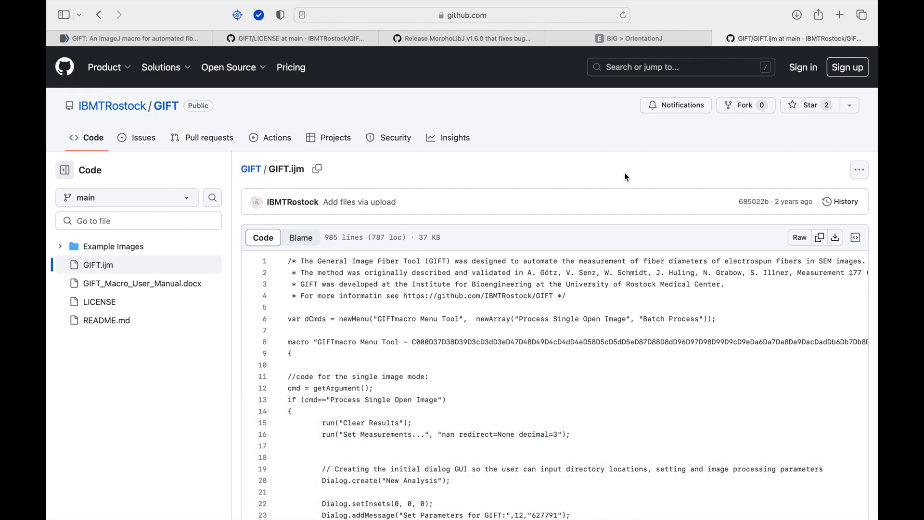
- Download the raw GIFT.ijm file, view the repository's MIT License, and return to the first tab
click(842, 245)
click(335, 38)
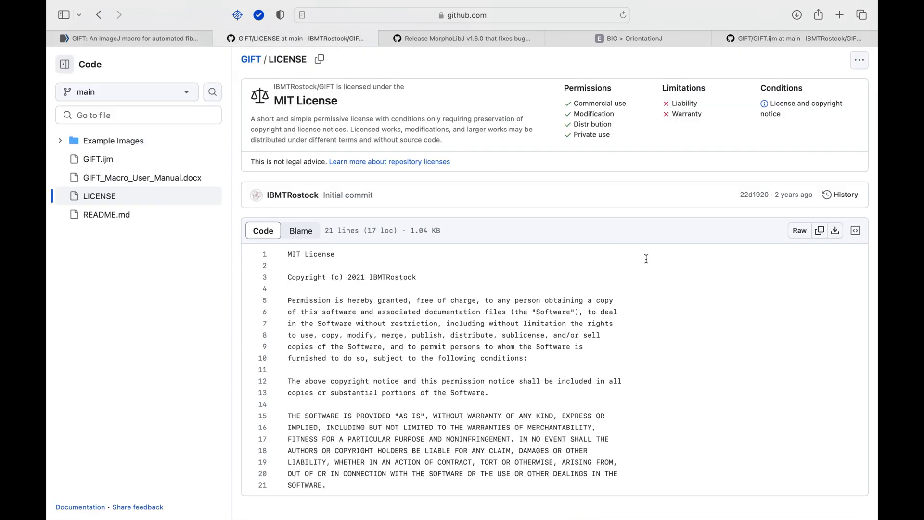
key(ctrl+shift+Tab)
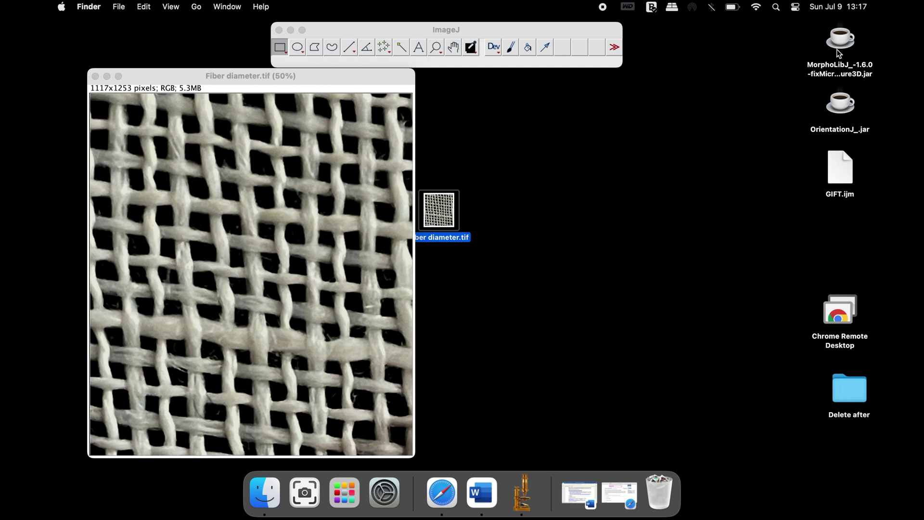
- Install the MorphoLibJ jar from the Desktop into ImageJ's plugins folder
click(835, 215)
click(435, 60)
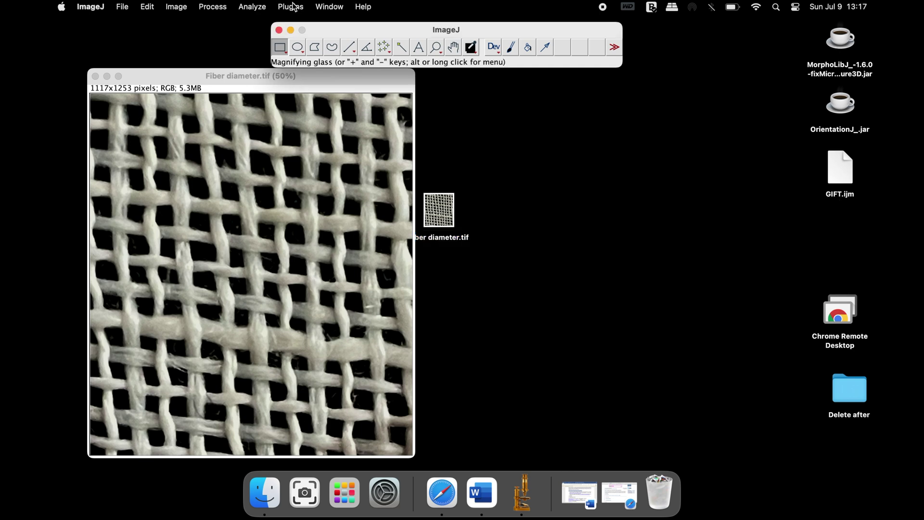
click(295, 7)
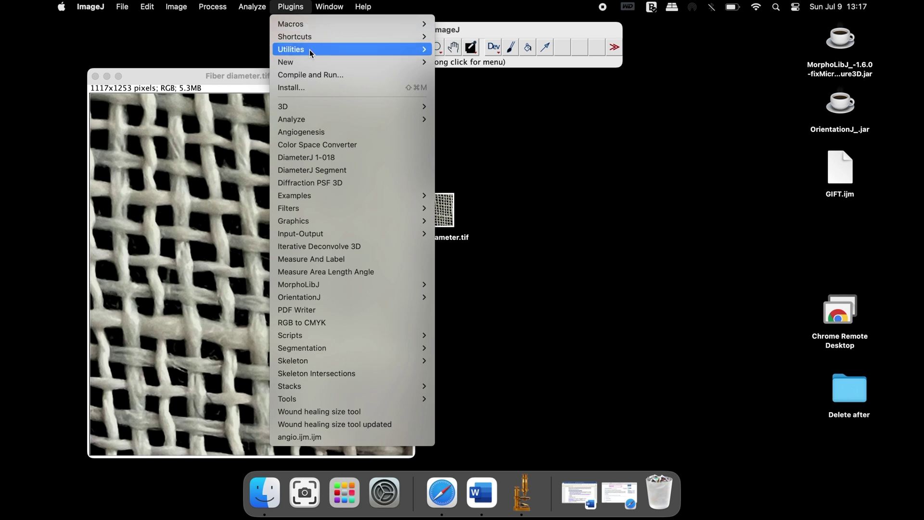
click(315, 88)
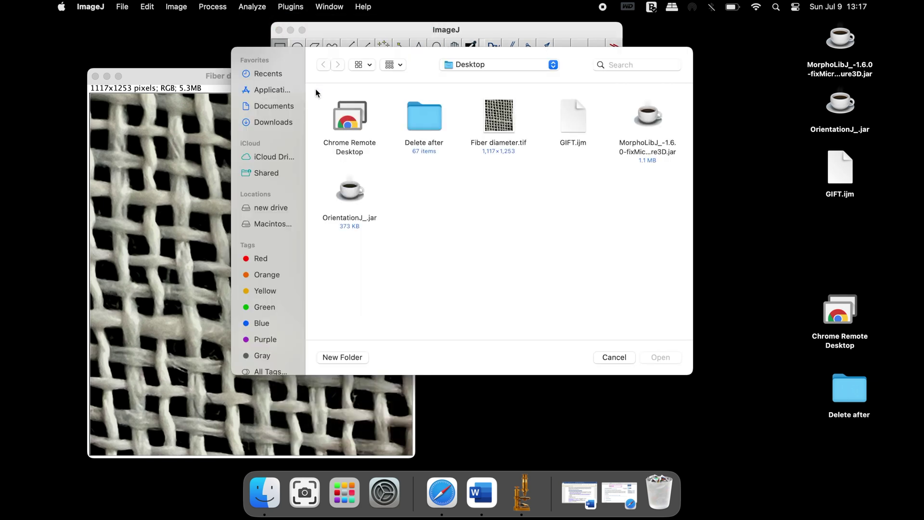
click(652, 117)
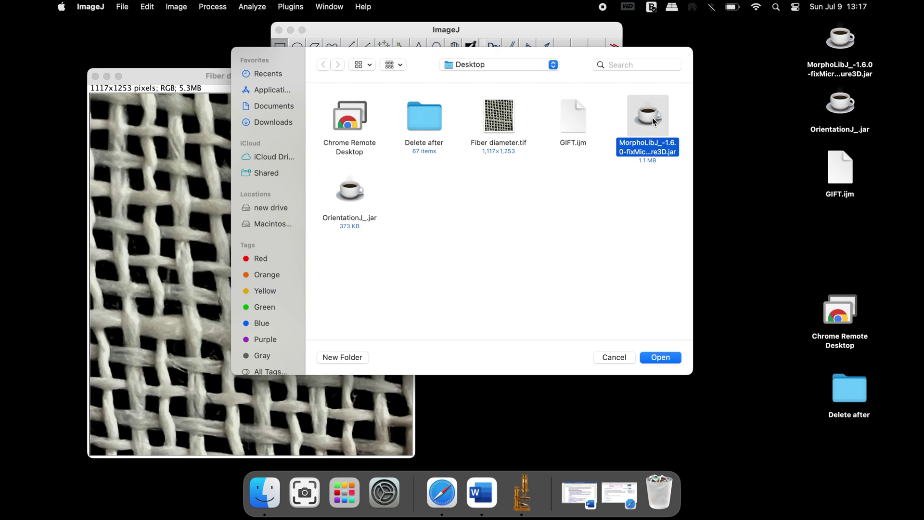
click(668, 356)
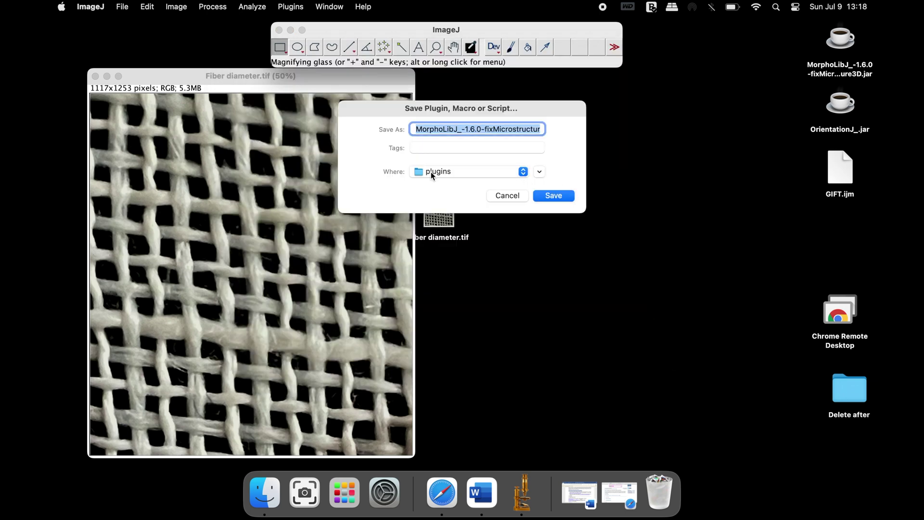
click(550, 197)
- Install OrientationJ_.jar from the Desktop the same way
click(288, 7)
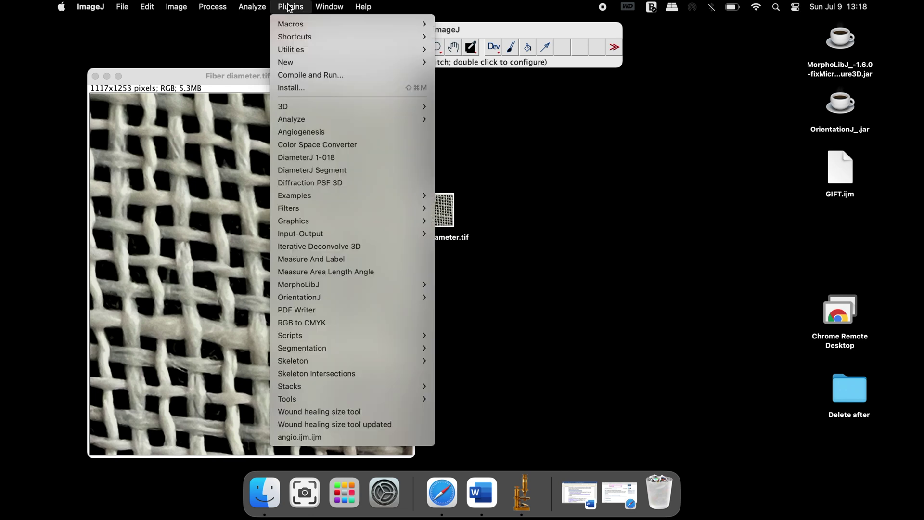
click(323, 88)
click(341, 199)
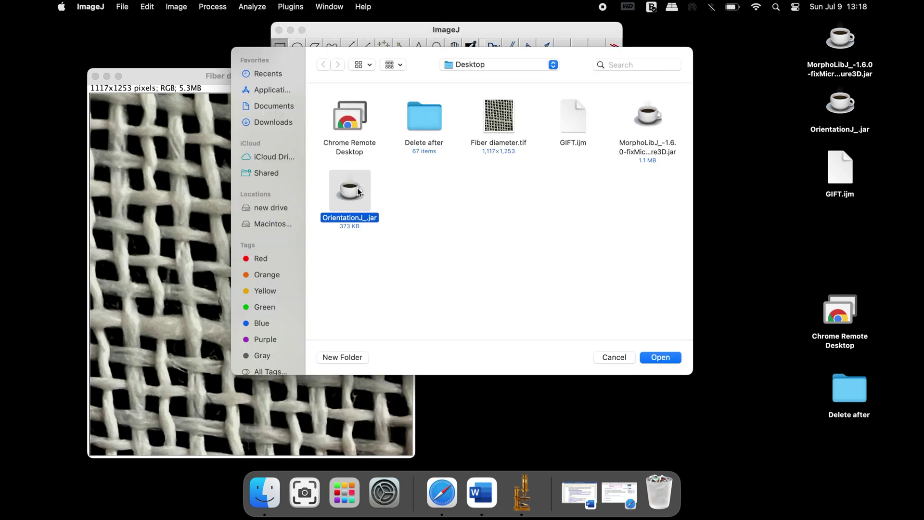
click(670, 359)
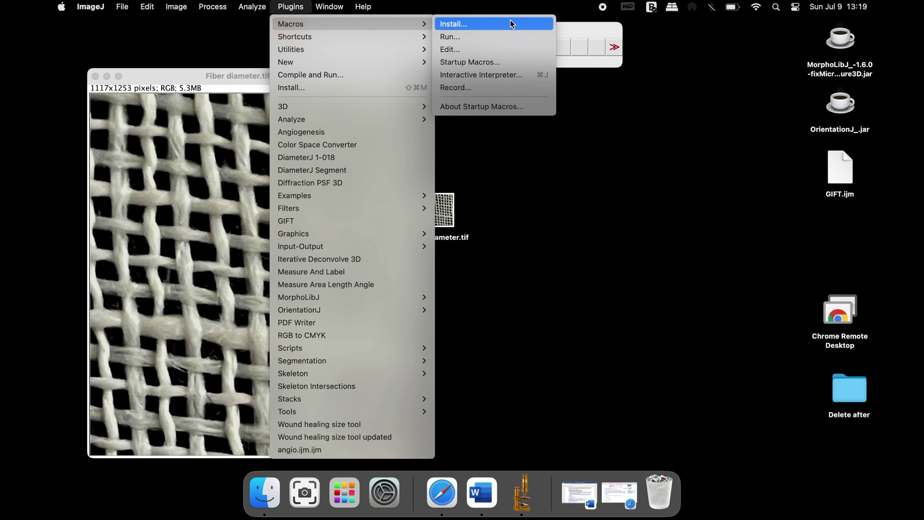
- Install GIFT.ijm as a macro and show the GIFTmacro Menu's single and batch options
click(504, 27)
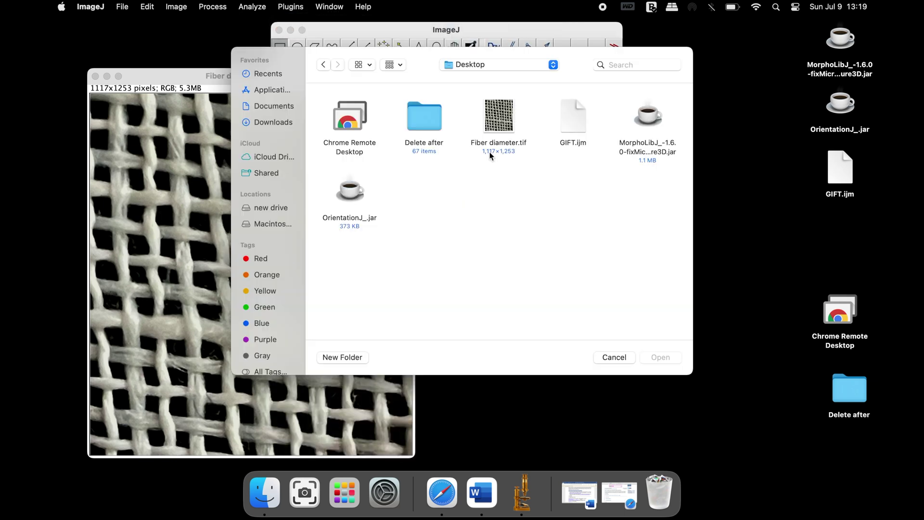
click(575, 109)
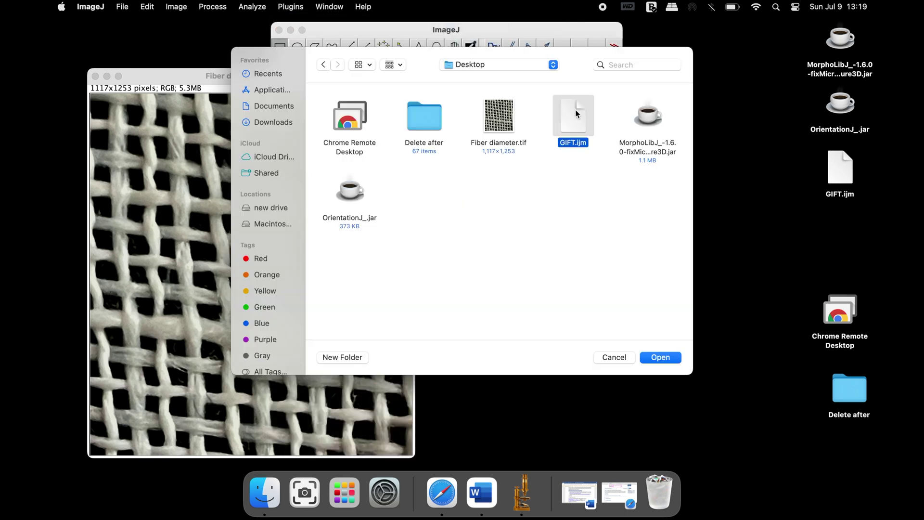
click(670, 358)
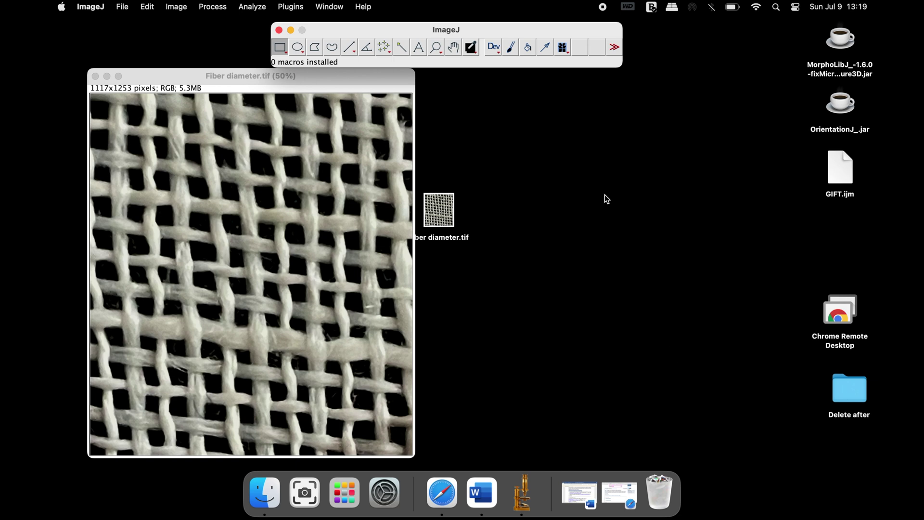
click(561, 55)
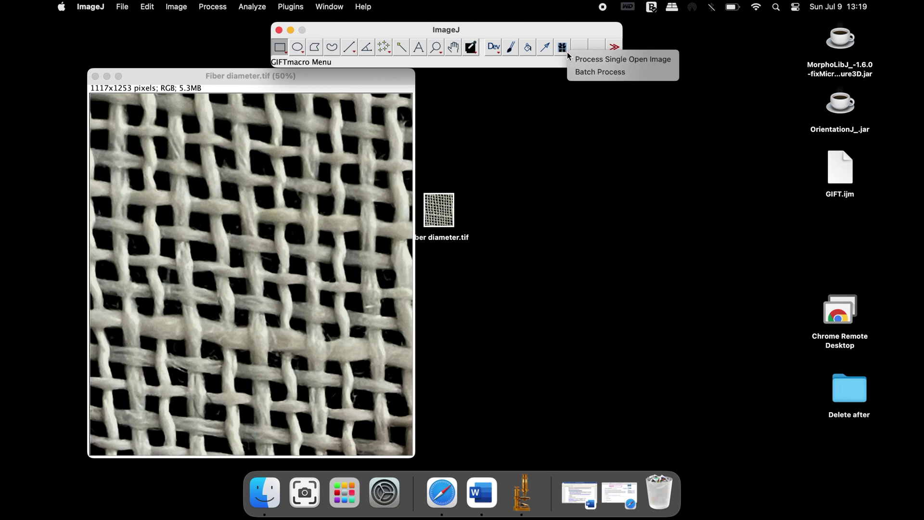
- Process the single open image with default New Analysis settings and orientation plugin None
click(649, 60)
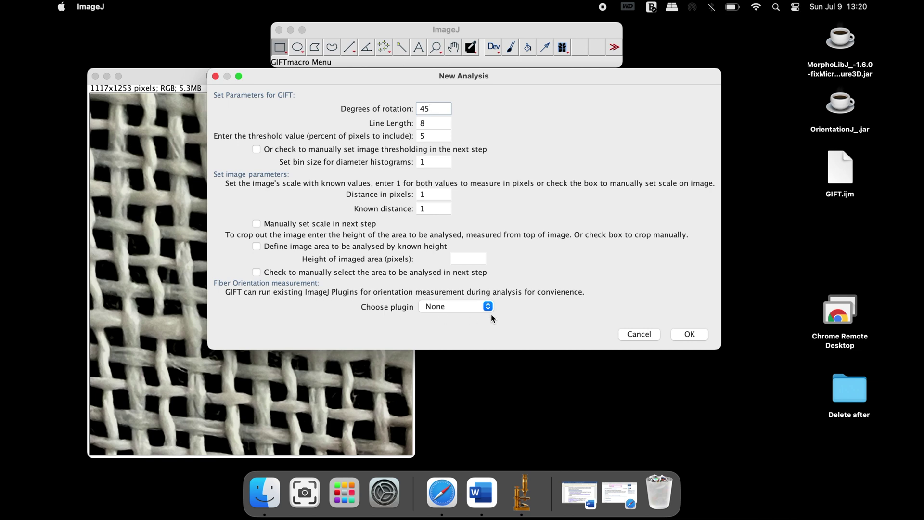
click(487, 307)
click(510, 301)
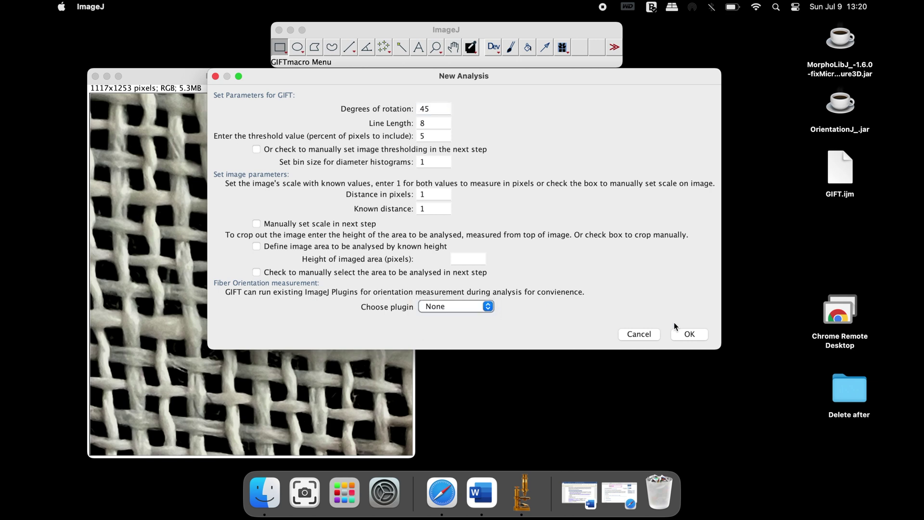
click(689, 333)
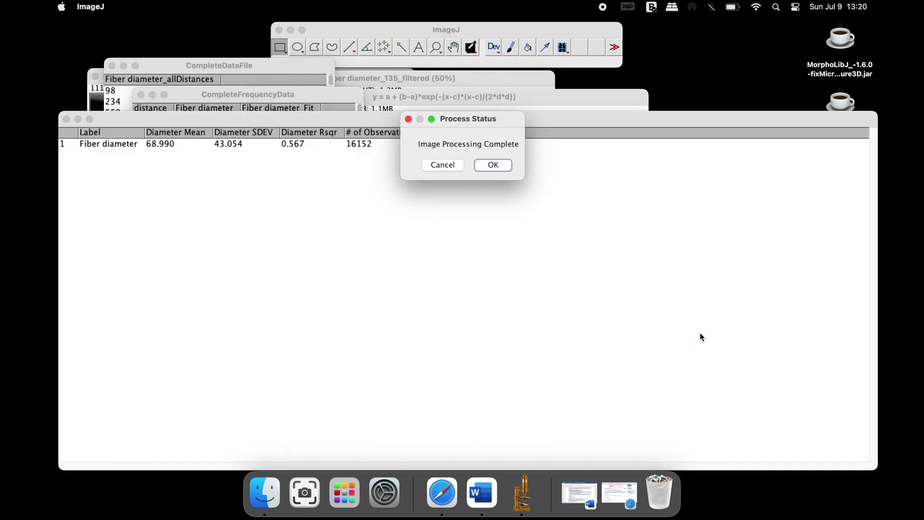
- Dismiss the processing-complete message and move the Results table higher on screen
click(493, 165)
drag(489, 114, 489, 70)
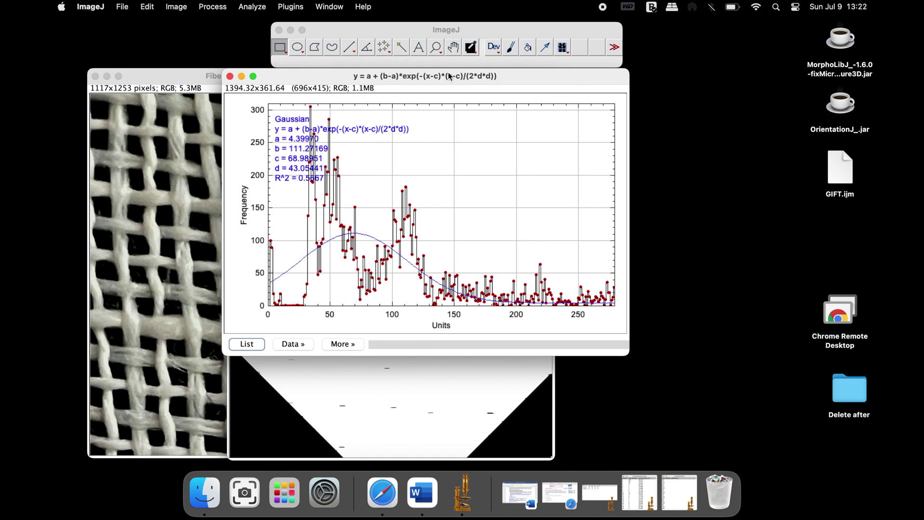
- Review the histogram's plot values, then save them as Values.csv on the Desktop
click(247, 345)
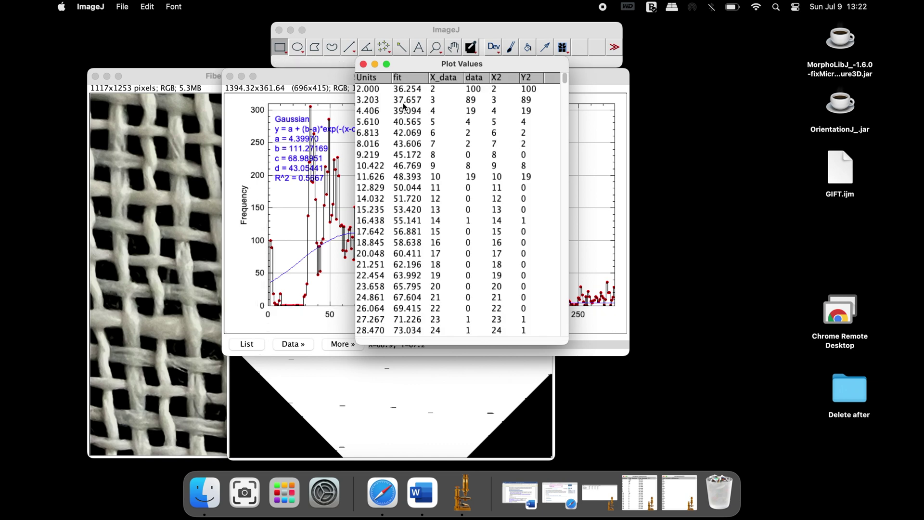
click(363, 64)
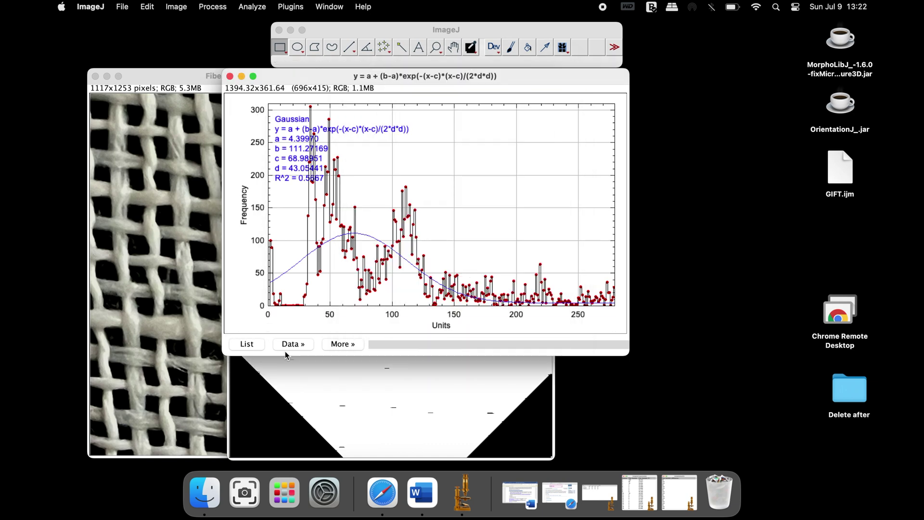
click(299, 344)
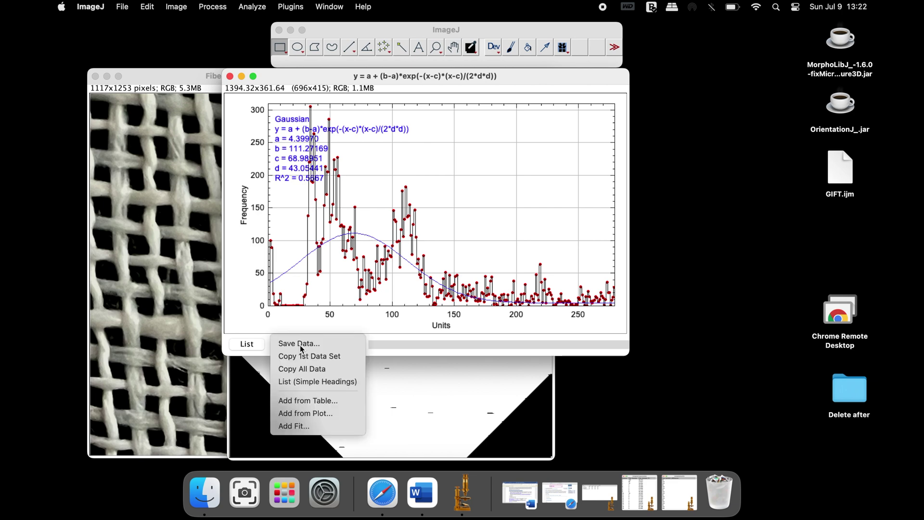
click(326, 343)
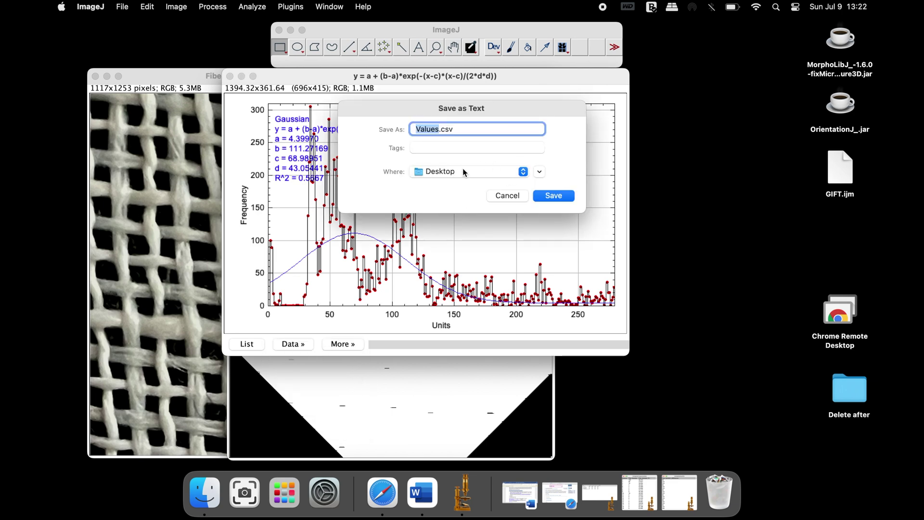
click(540, 196)
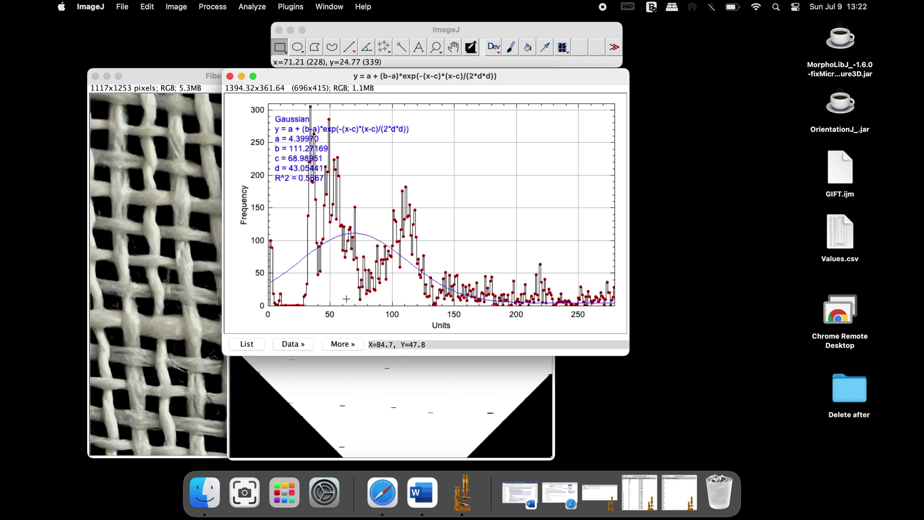
click(353, 344)
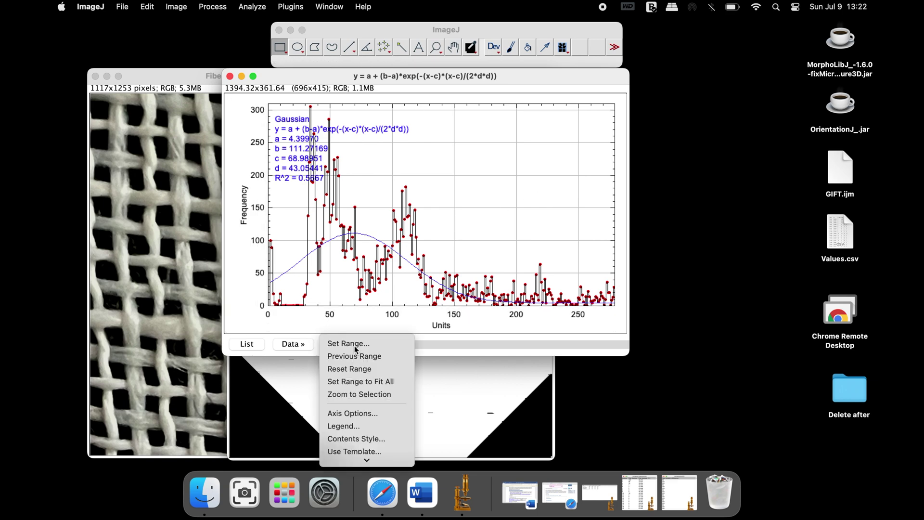
- Set number and label fonts to 20, y-axis title 'Frequency (Fiber)', and bold axis titles
click(376, 413)
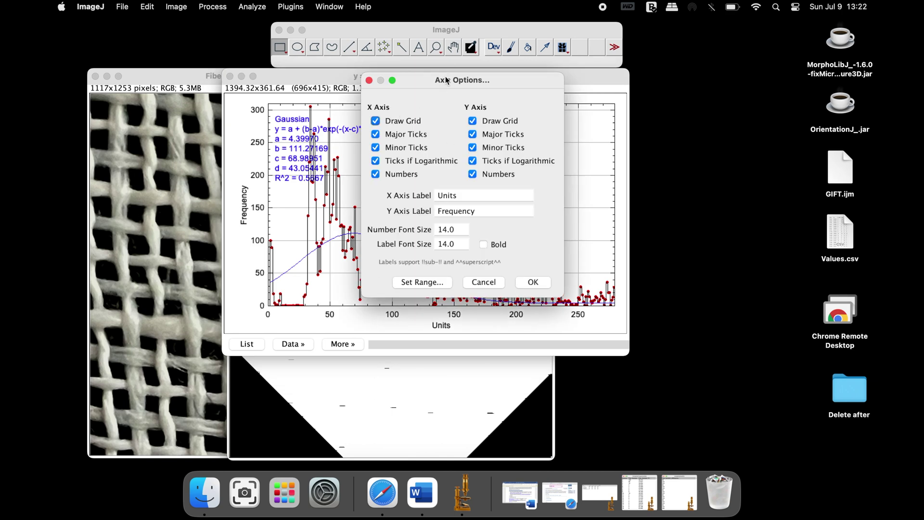
drag(447, 81, 716, 84)
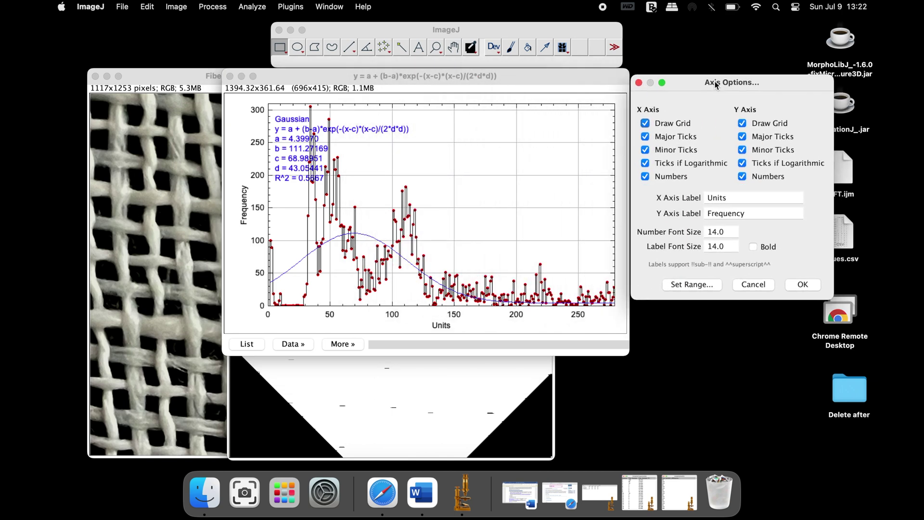
click(726, 232)
text(20)
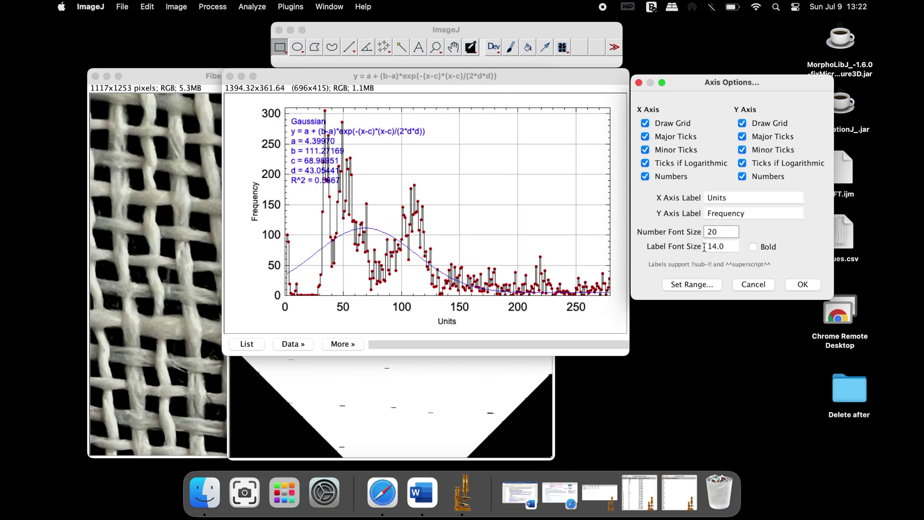
click(727, 245)
text(20)
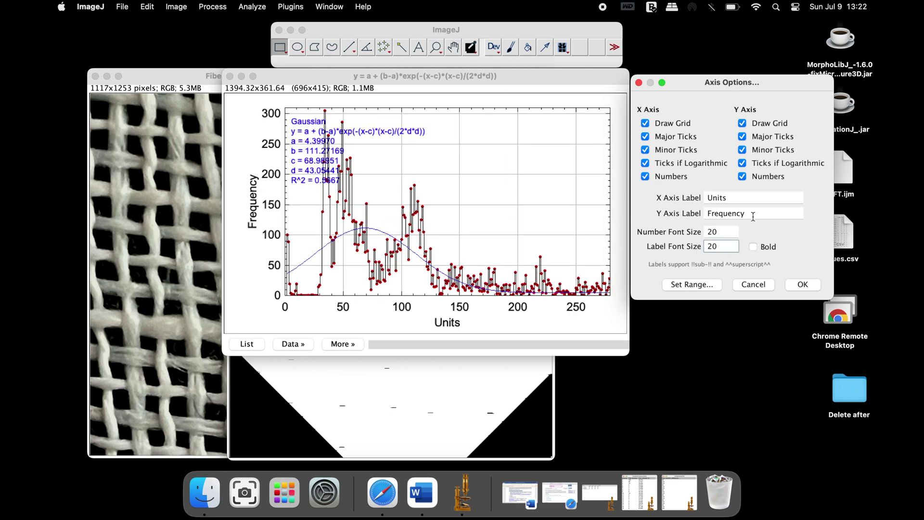
click(752, 215)
text((Fiber))
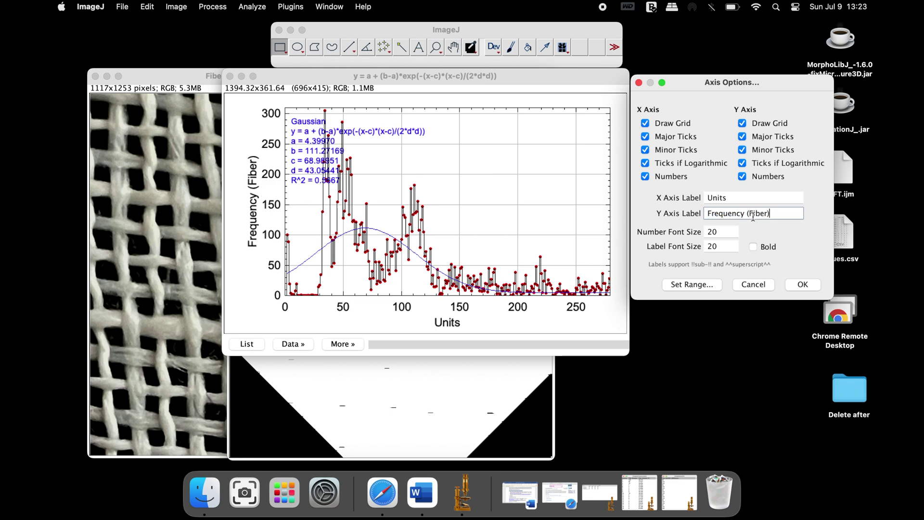
click(752, 247)
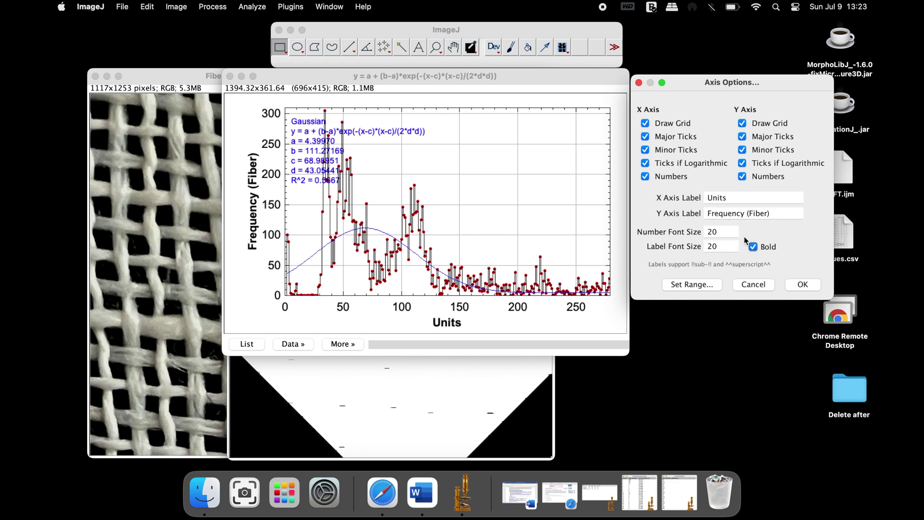
- Set the plot range to x maximum 300 and y maximum 350
click(709, 284)
double_click(769, 116)
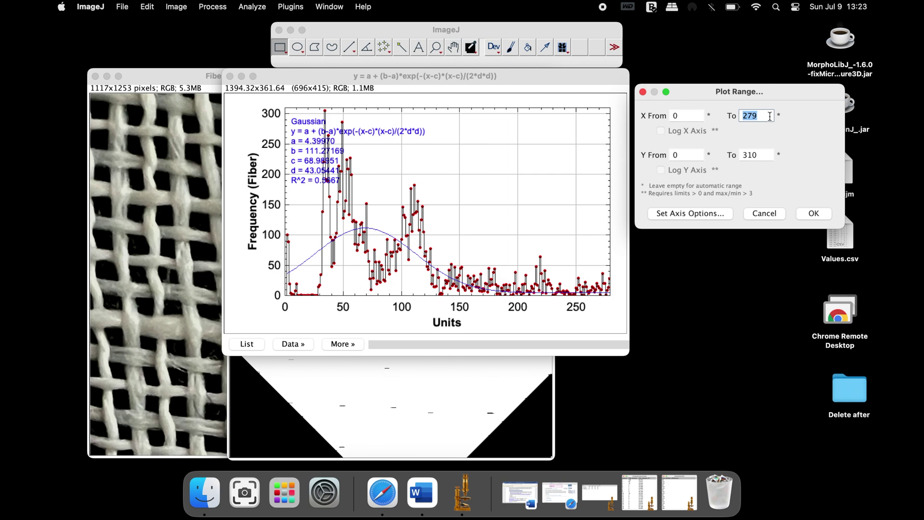
text(300)
double_click(760, 155)
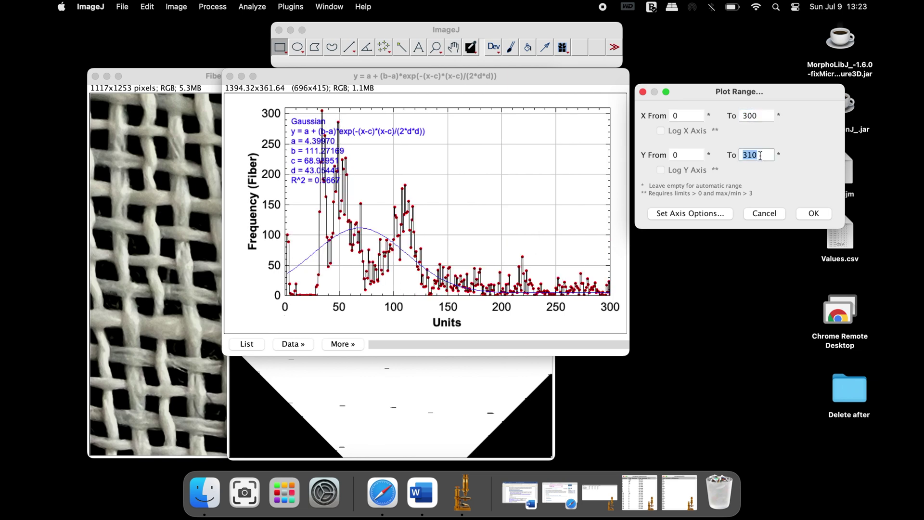
text(350)
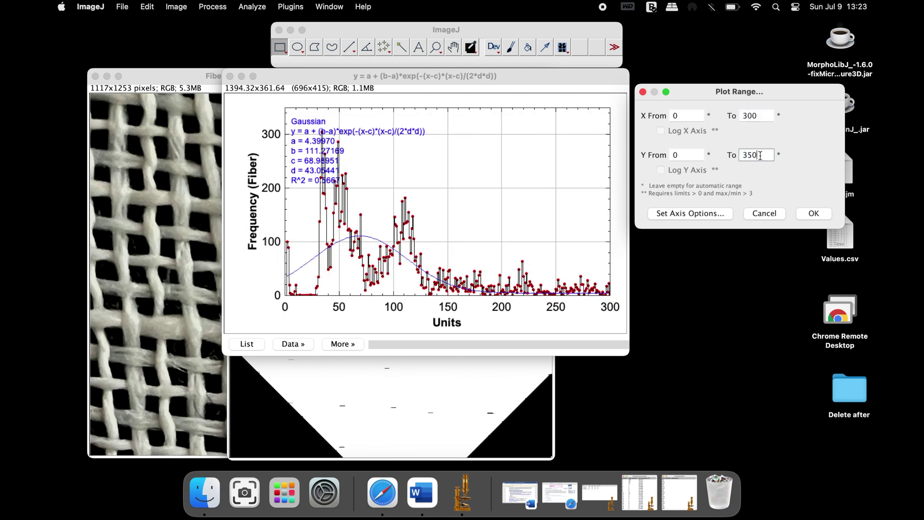
click(802, 213)
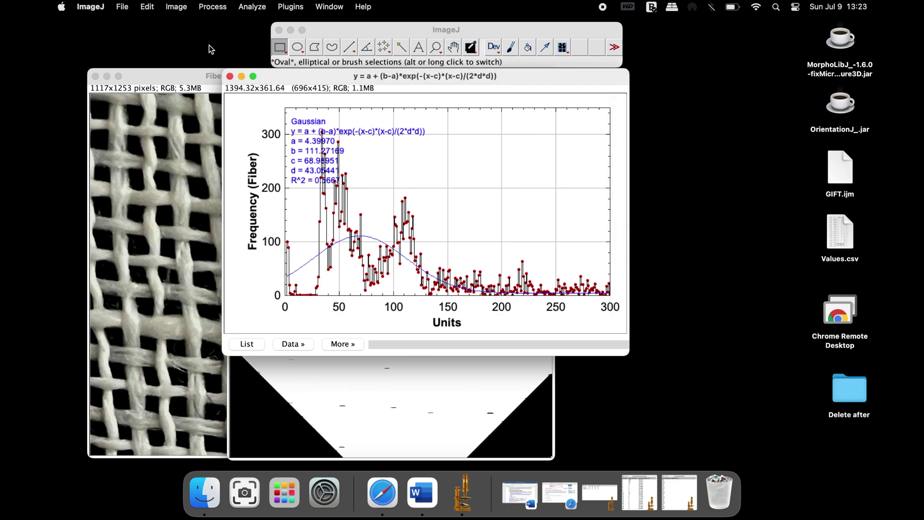
- Save the formatted histogram plot as Graph.tif on the Desktop
click(128, 9)
mouse_move(143, 157)
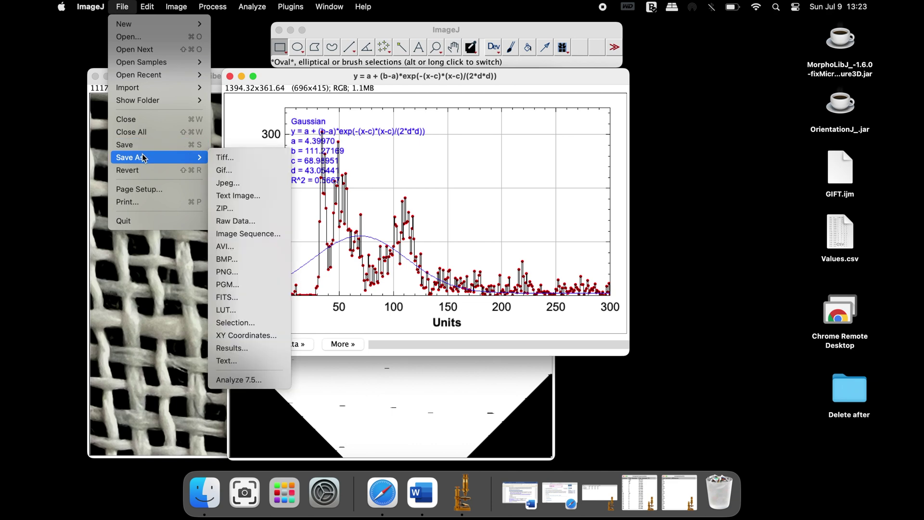
click(250, 158)
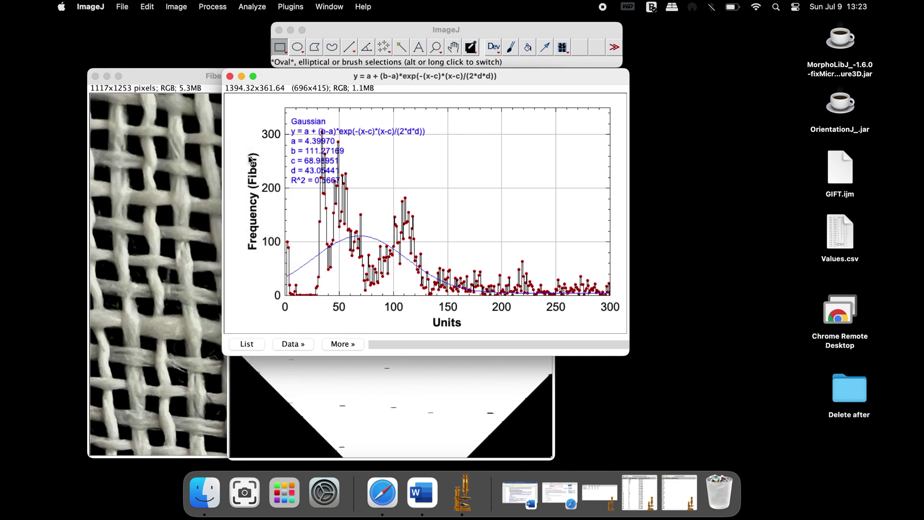
text(Graph.tif)
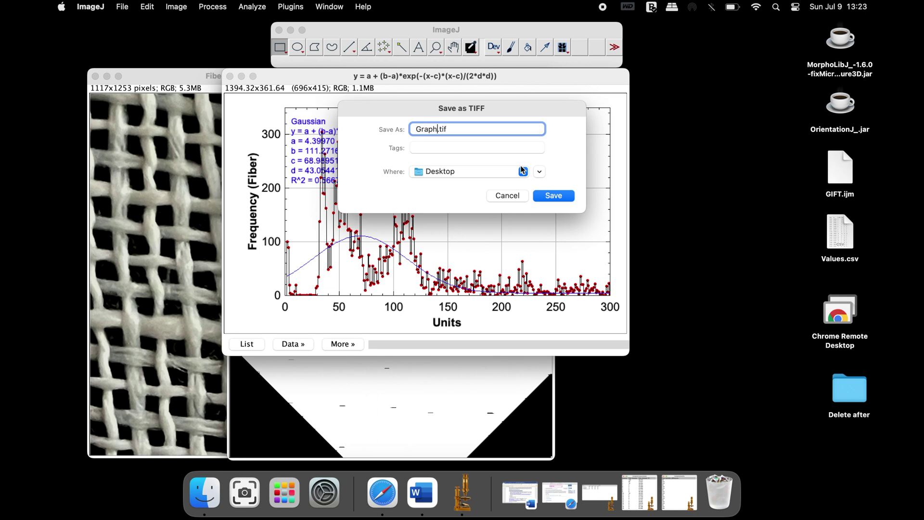
click(555, 195)
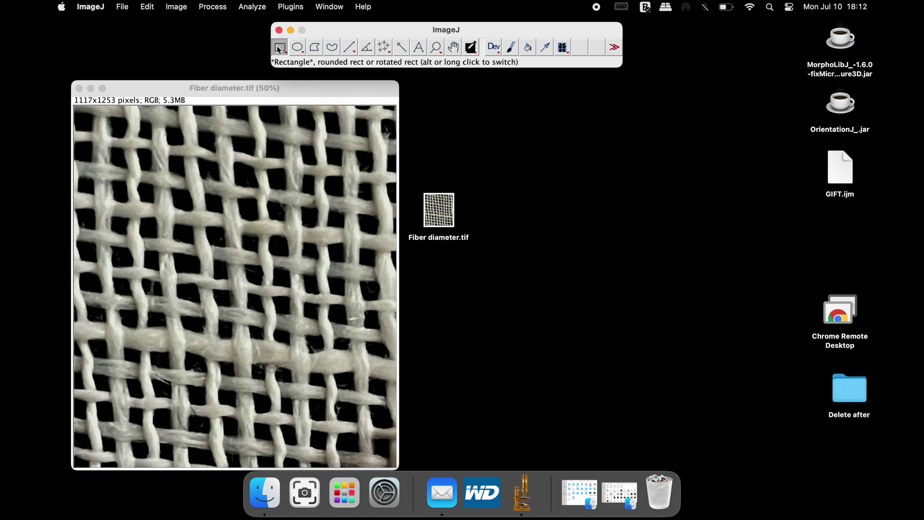
- Select an oval region over the fabric's middle and rerun GIFT's Process Single Open Image on it
click(302, 49)
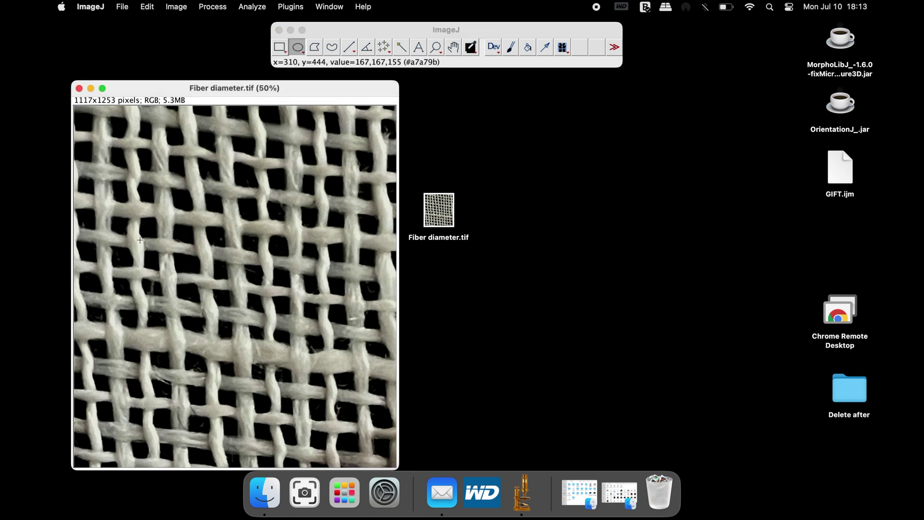
drag(121, 213, 341, 377)
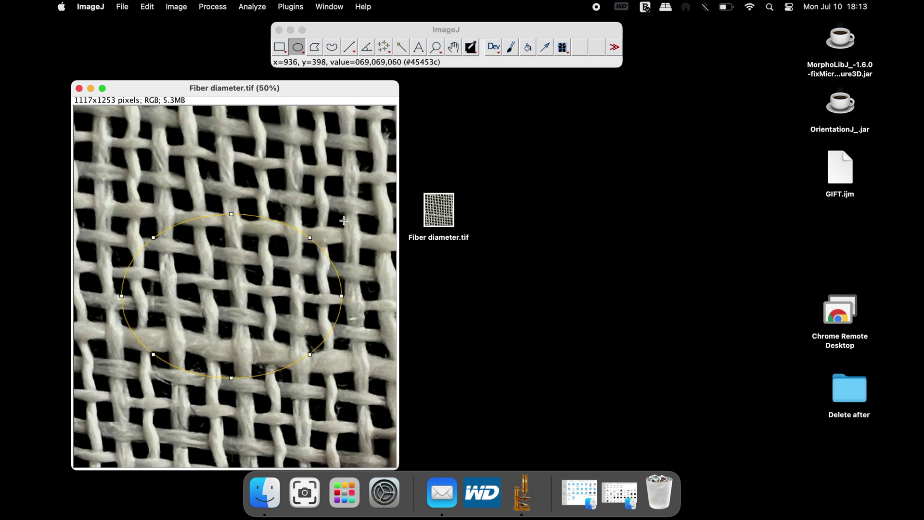
click(566, 51)
click(575, 62)
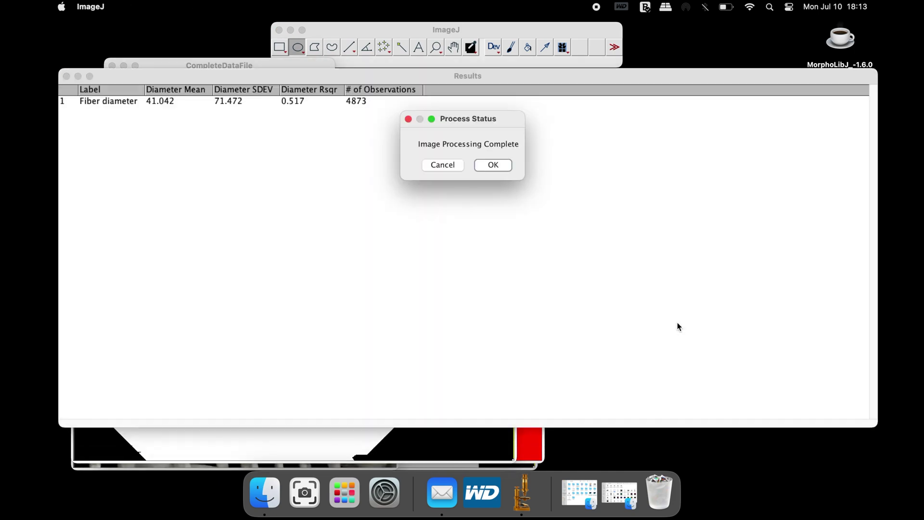
click(487, 164)
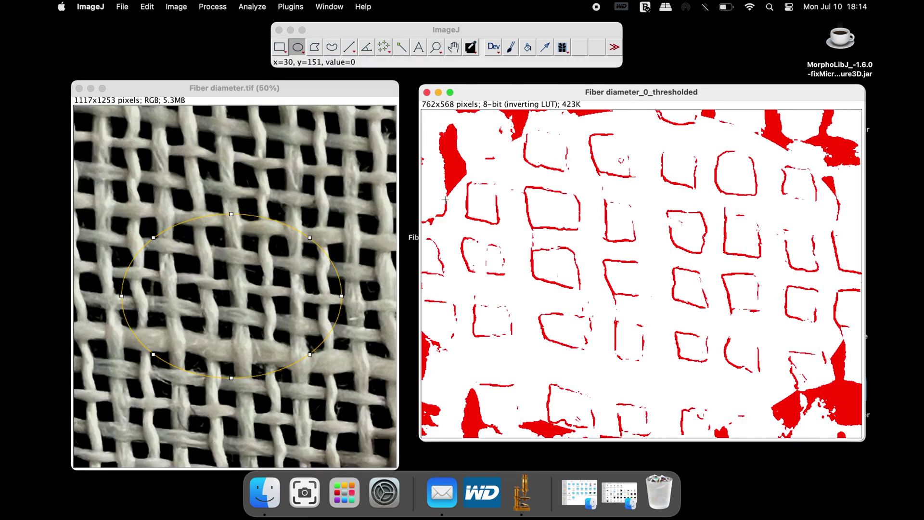